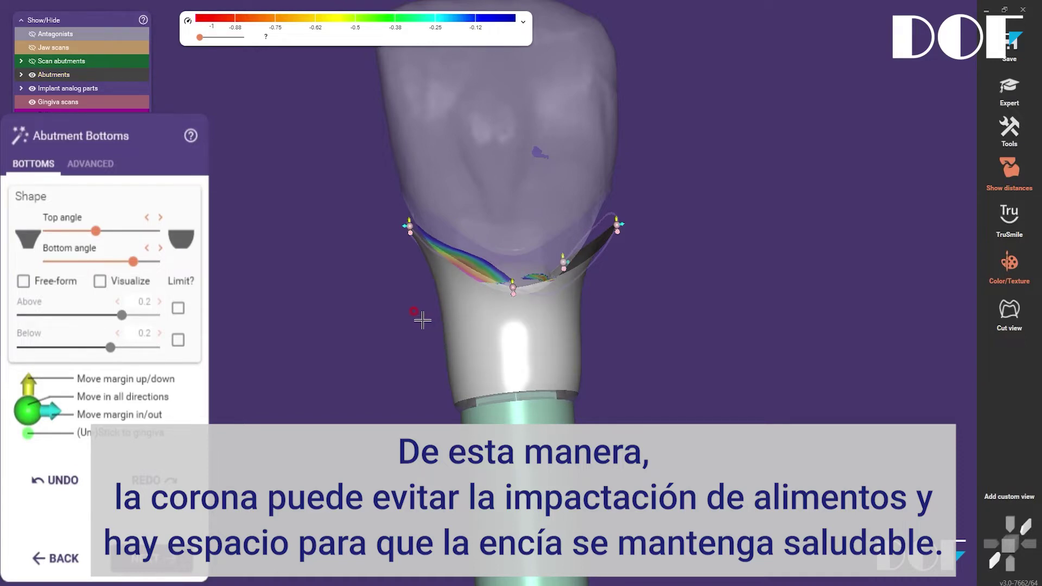
Step: Give the abutment bottom a concave shape with the bottom angle near its minimum and the top angle near its maximum
right_click_drag(428, 324, 375, 361)
right_click_drag(481, 354, 425, 379)
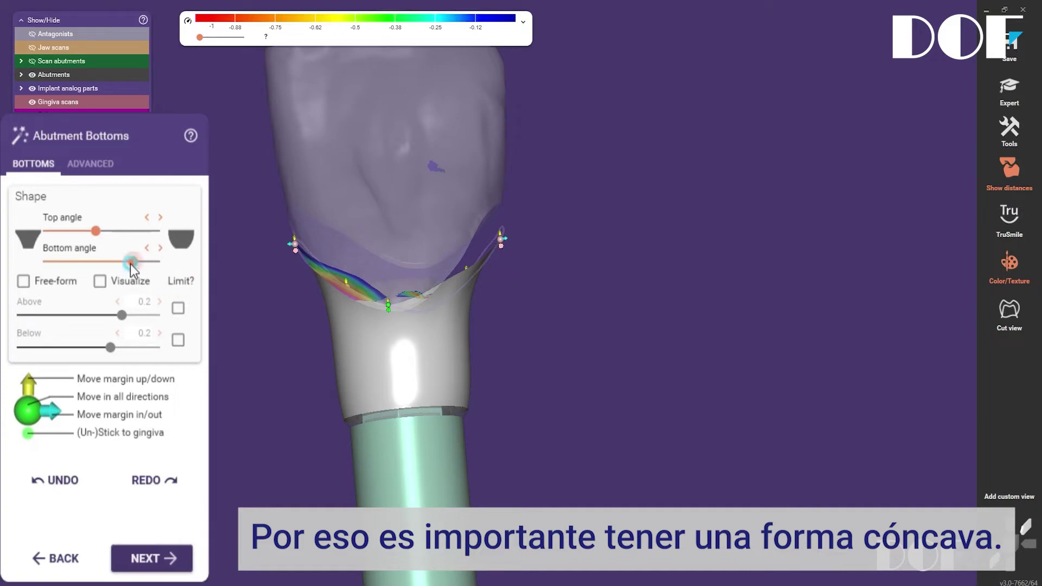
left_click_drag(100, 264, 66, 262)
left_click_drag(97, 230, 153, 250)
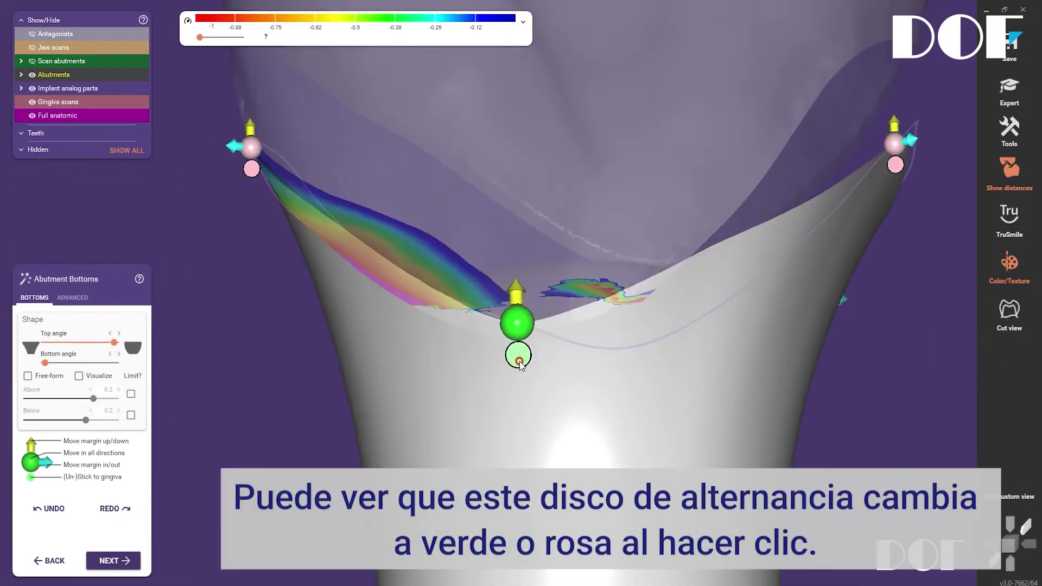
Step: Toggle the labial margin point between detached and stuck to the gingiva, ending in the stuck state
left_click(517, 344)
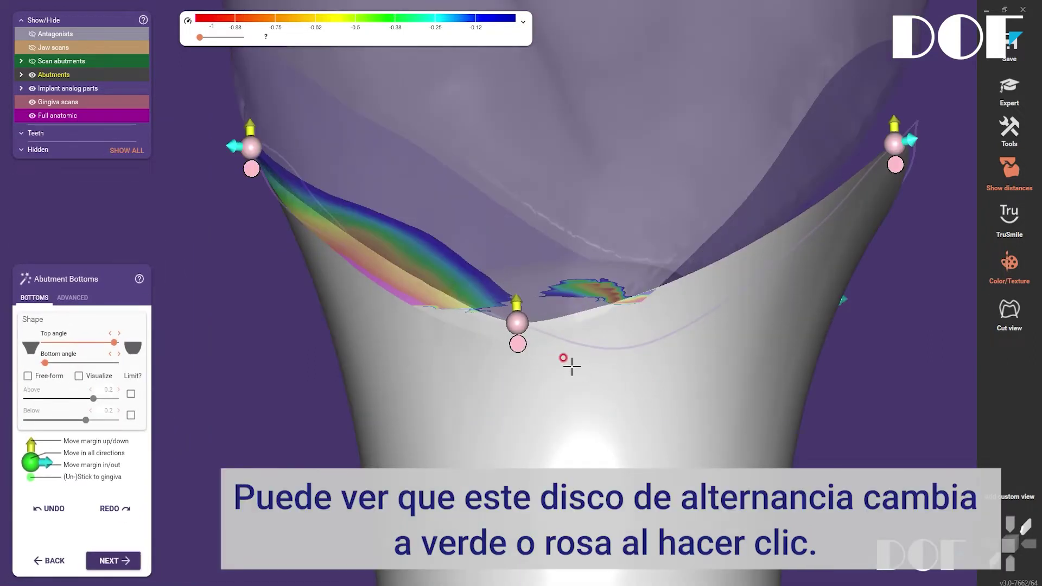
left_click(517, 349)
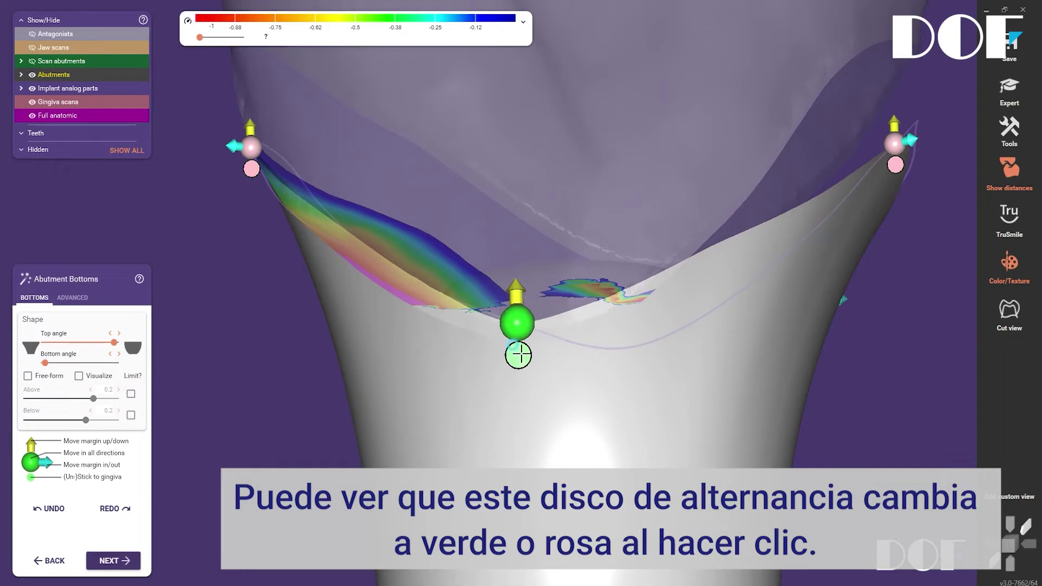
left_click(517, 353)
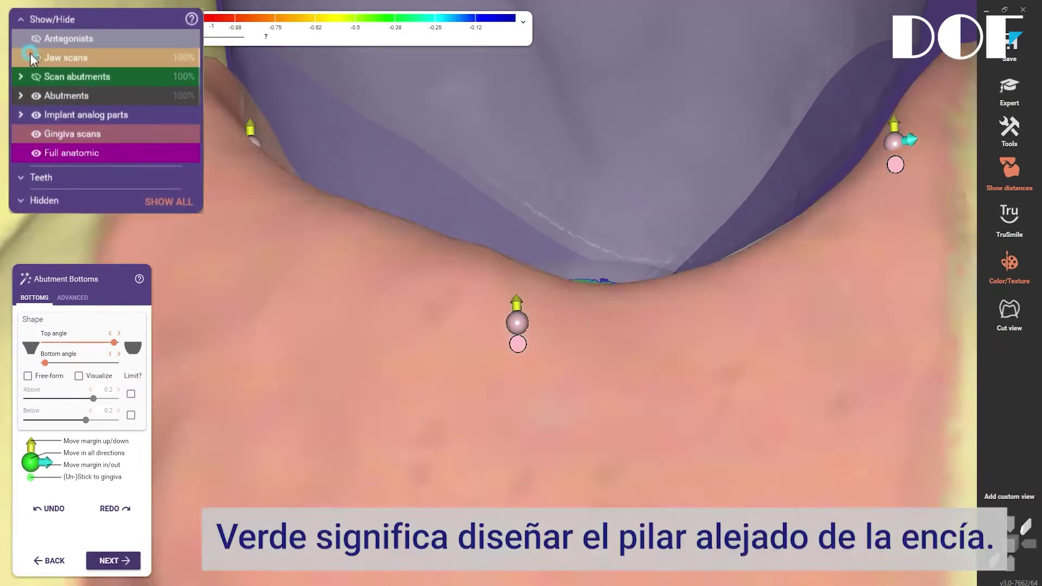
Step: Show the jaw scans and reposition the labial margin point, first away from the gingiva and then close against it
left_click(34, 56)
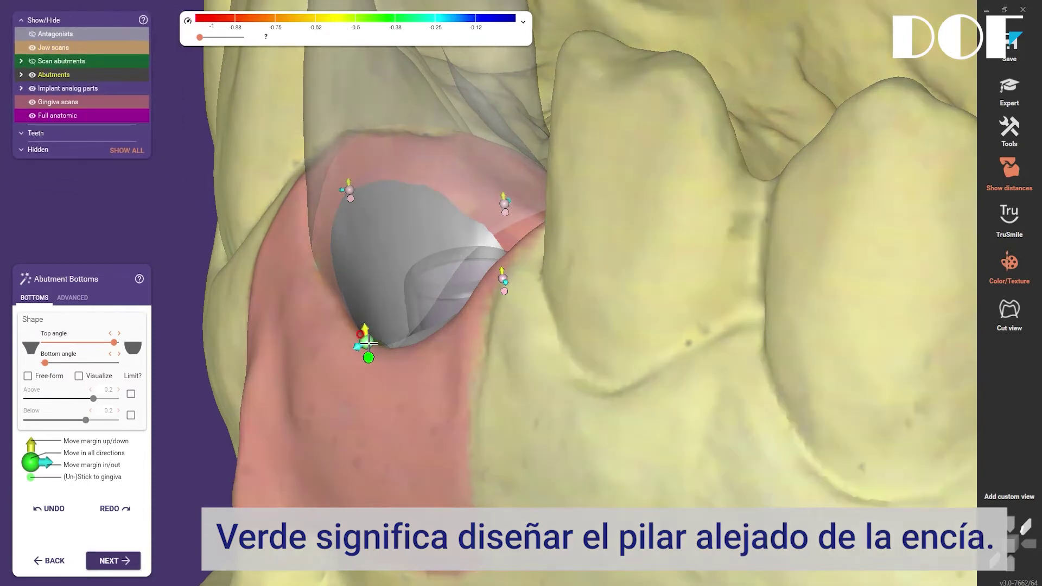
left_click_drag(369, 342, 337, 299)
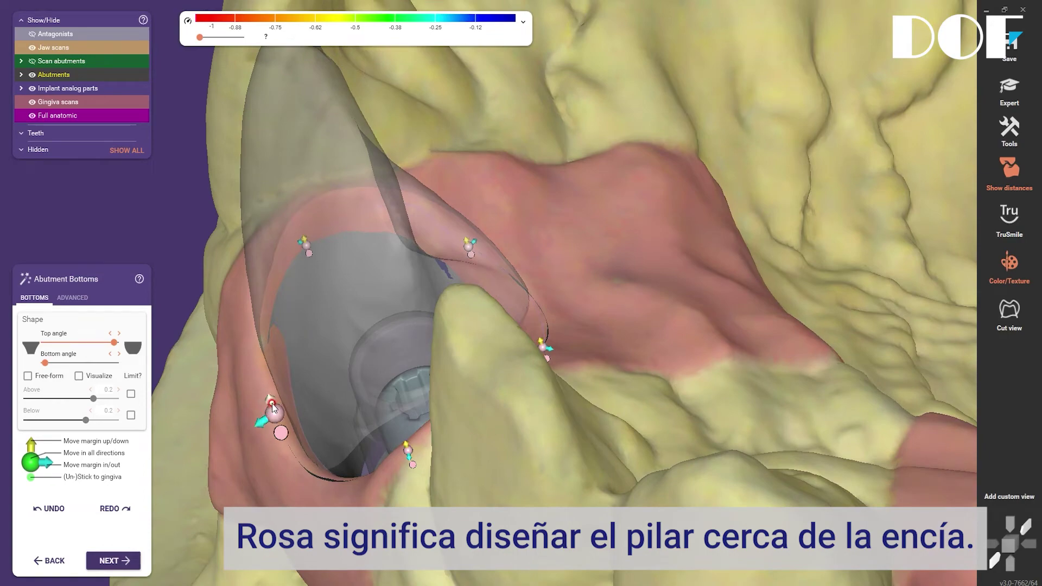
left_click_drag(272, 404, 293, 432)
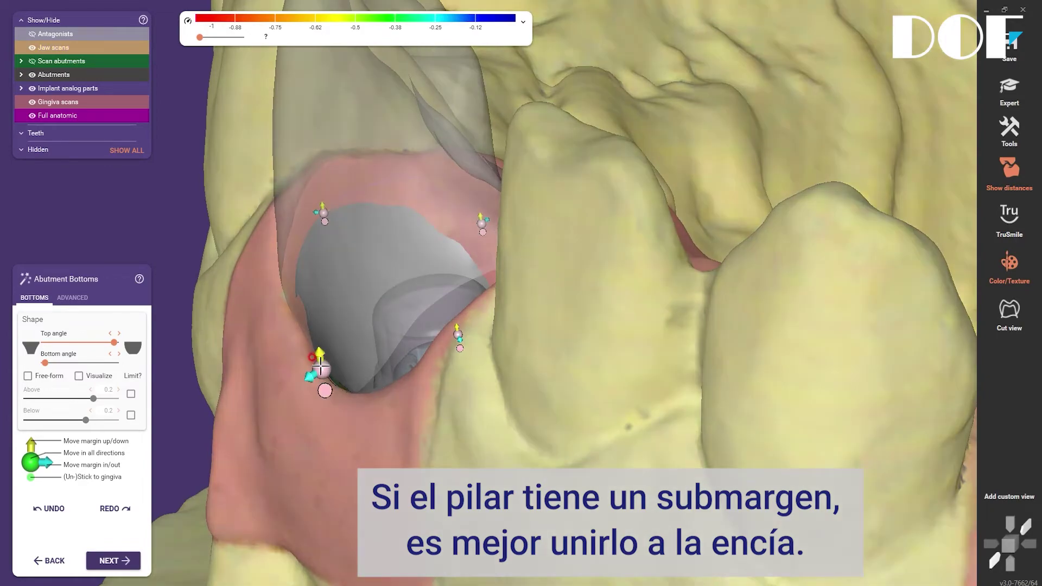
Step: Raise the two lingual margin points above the gingiva to form a supra-margin, detached from the gum
right_click_drag(322, 370, 628, 287)
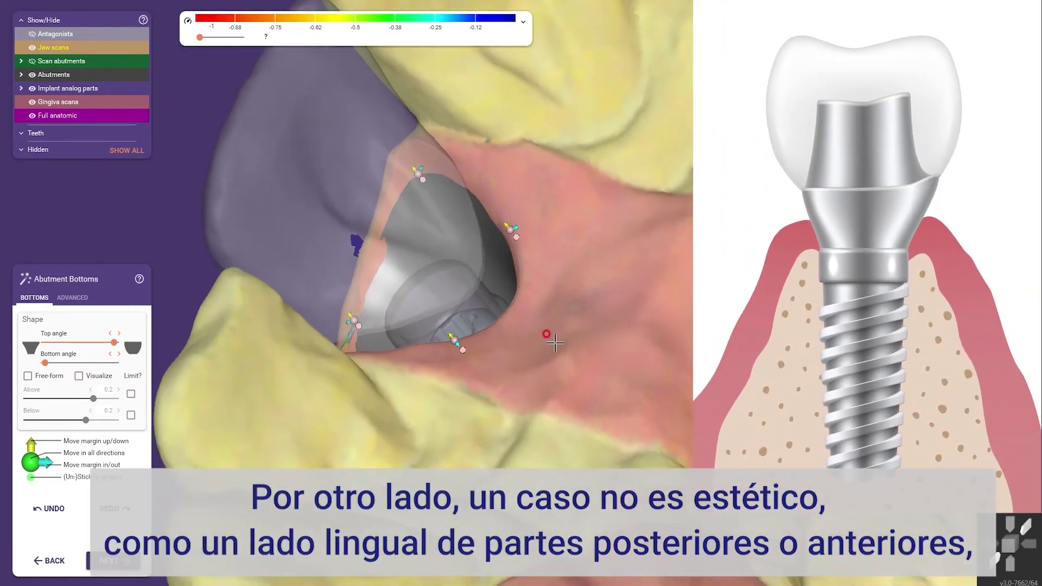
right_click_drag(555, 343, 407, 366)
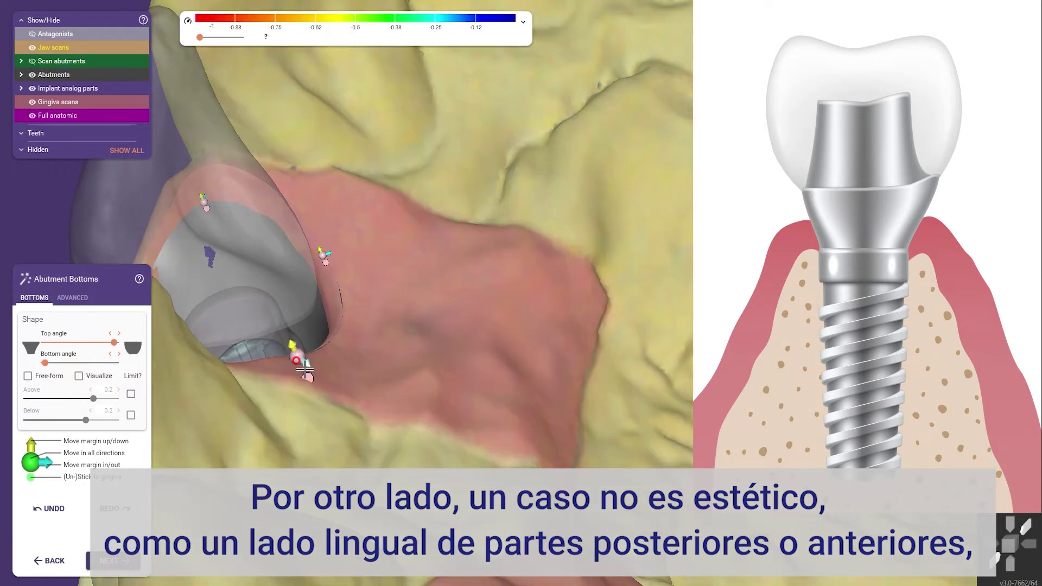
left_click_drag(298, 357, 320, 349)
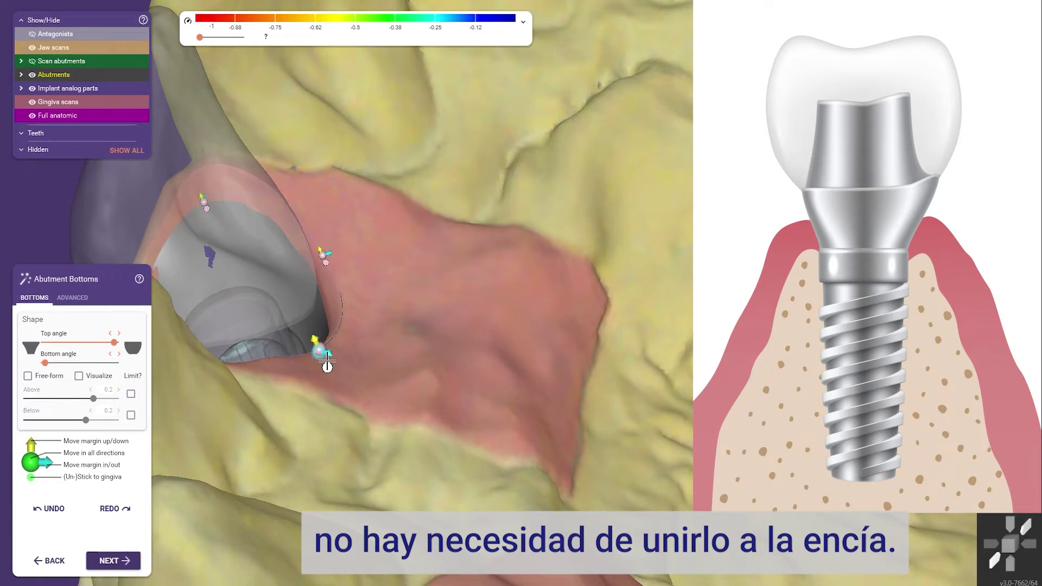
left_click_drag(327, 364, 322, 319)
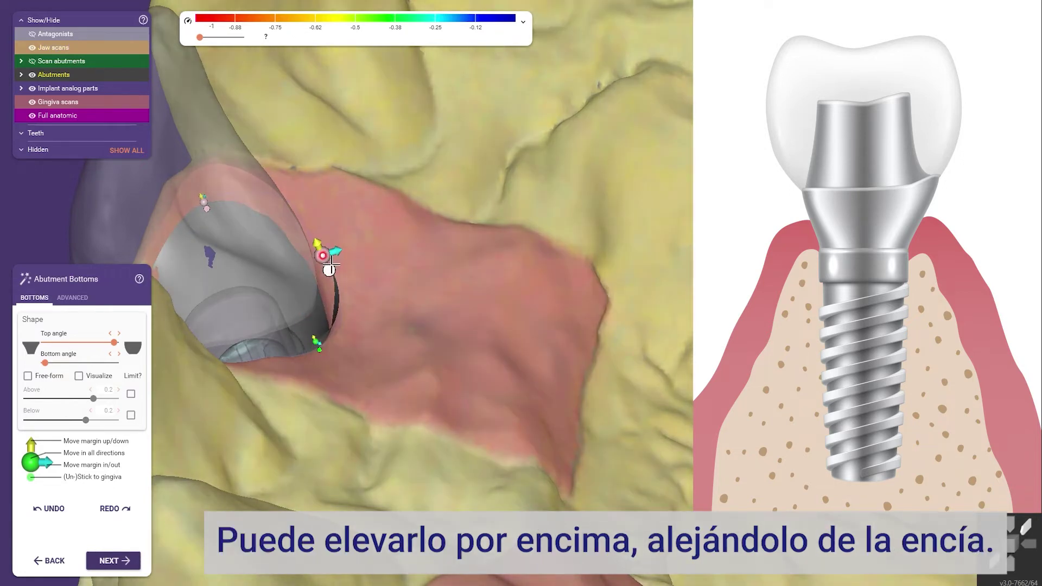
left_click_drag(330, 268, 329, 261)
right_click_drag(353, 276, 393, 289)
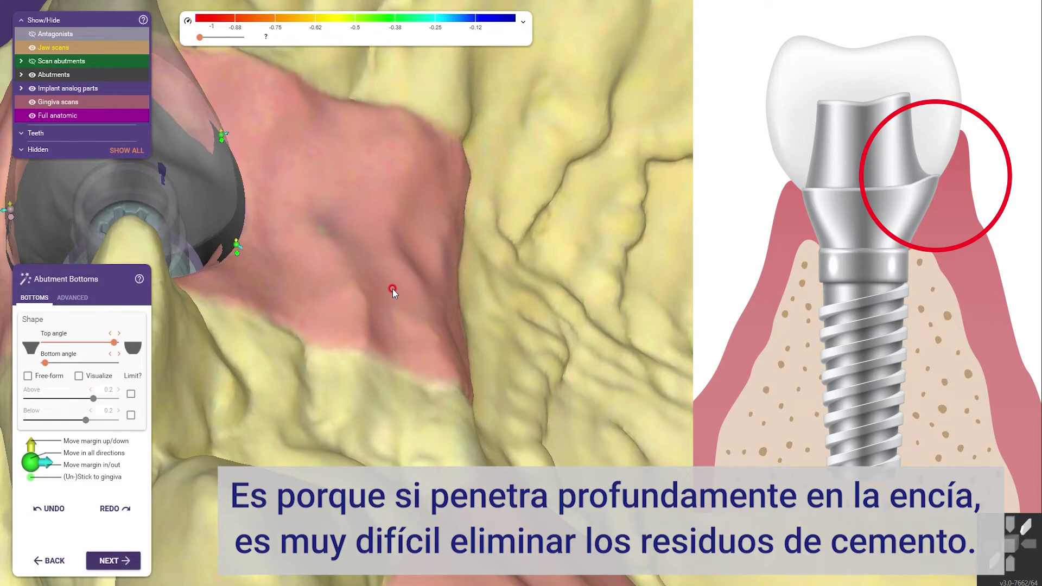
right_click_drag(297, 290, 297, 290)
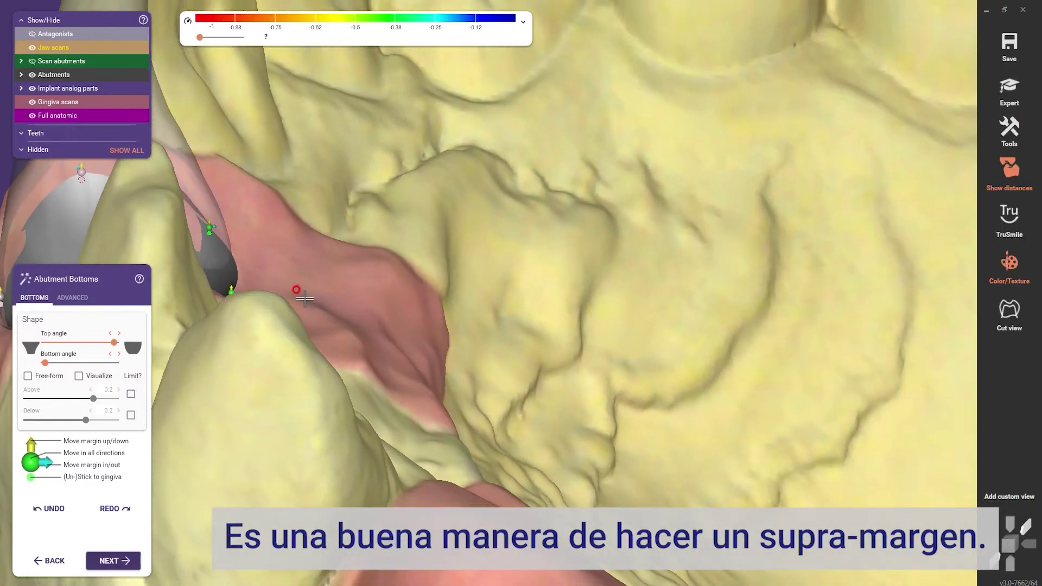
right_click_drag(302, 298, 309, 314)
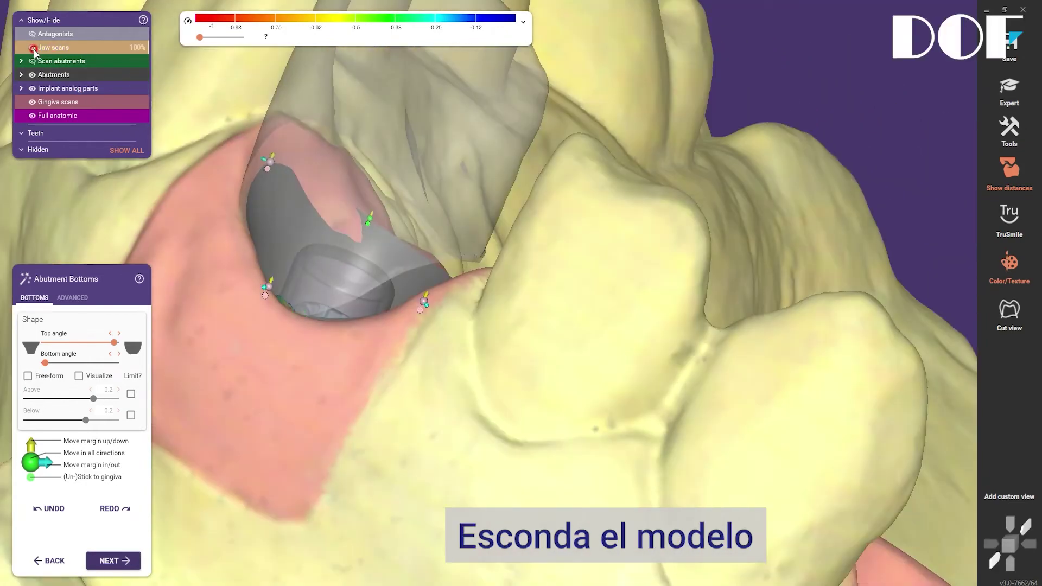
Step: Hide the jaw scans to inspect the abutment's emergence profile from the labial side, and show them again
left_click(32, 47)
right_click_drag(380, 430, 302, 238)
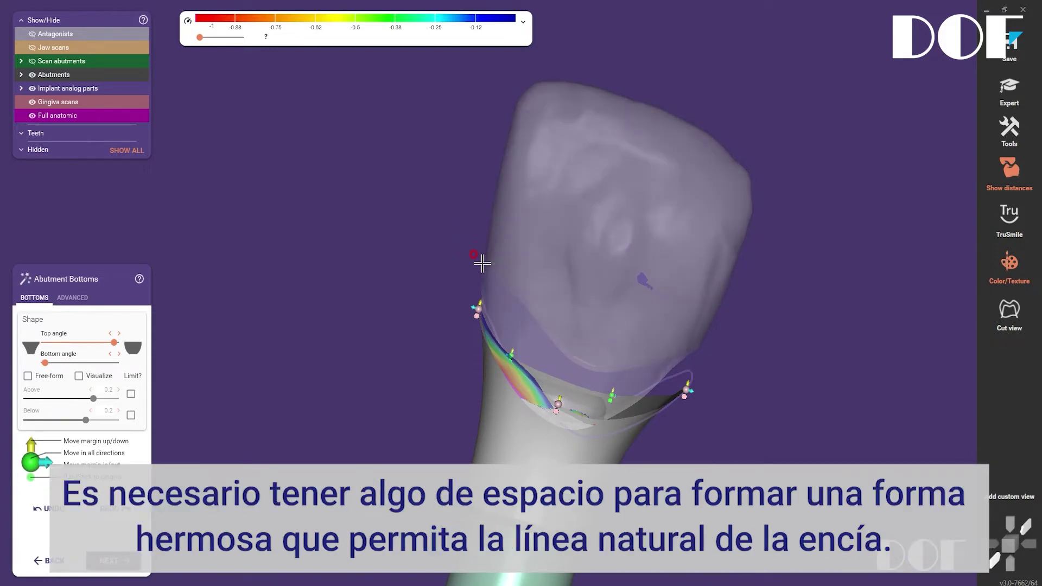
left_click(53, 47)
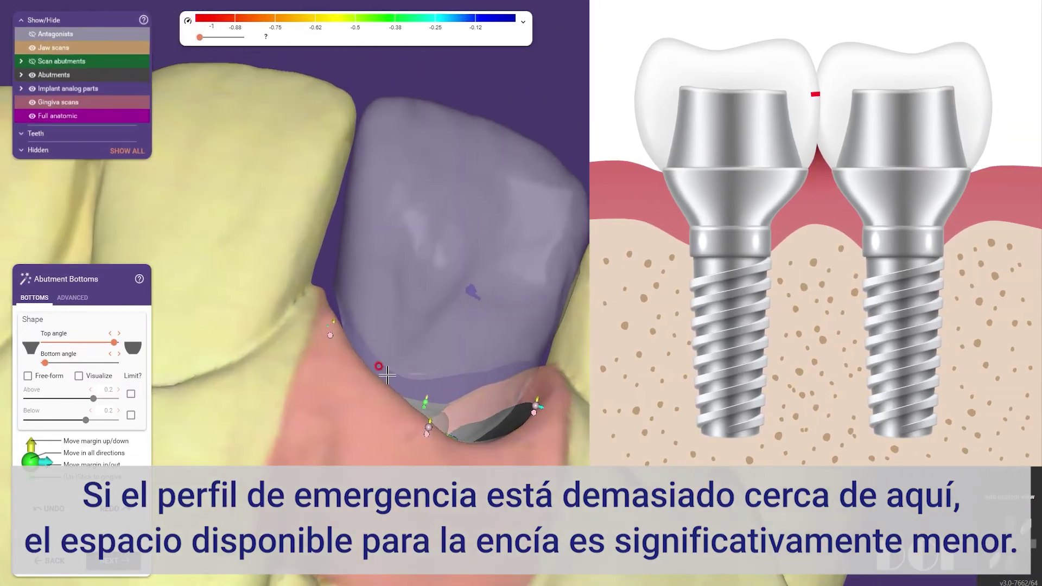
Step: Lower the margin point between the crown and the adjacent incisor slightly to leave room for the gingiva
scroll(333, 323, "up", 6)
mouse_move(331, 338)
left_mouse_down()
mouse_move(311, 252)
mouse_move(313, 263)
left_mouse_up()
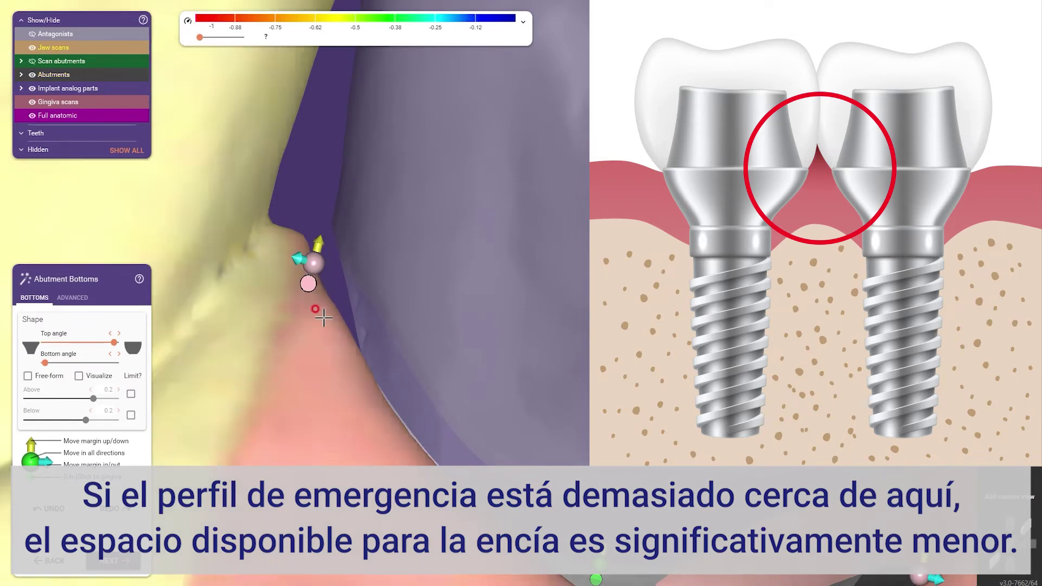
scroll(323, 317, "down", 6)
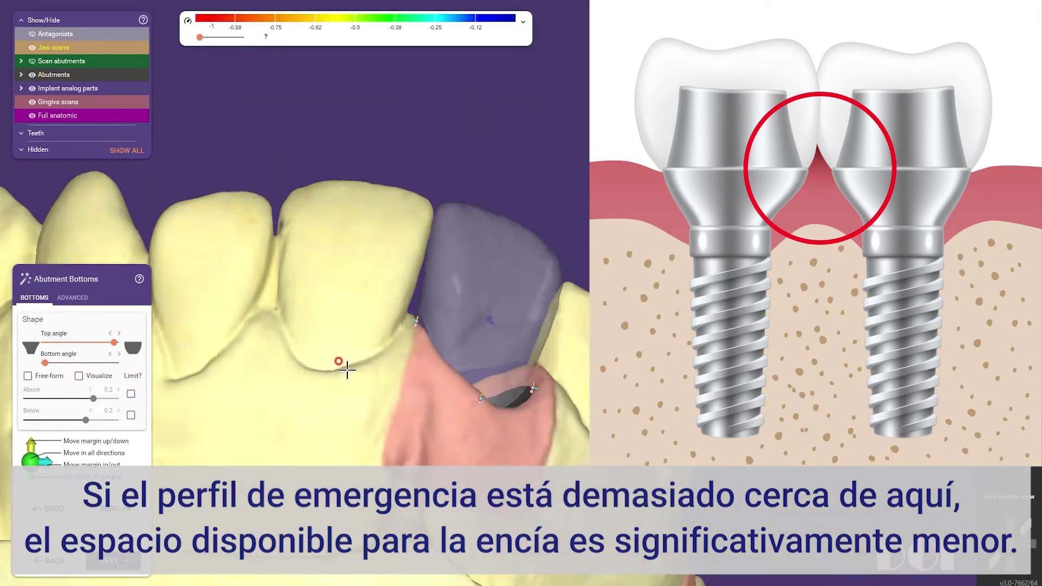
scroll(340, 372, "down", 3)
scroll(337, 376, "up", 6)
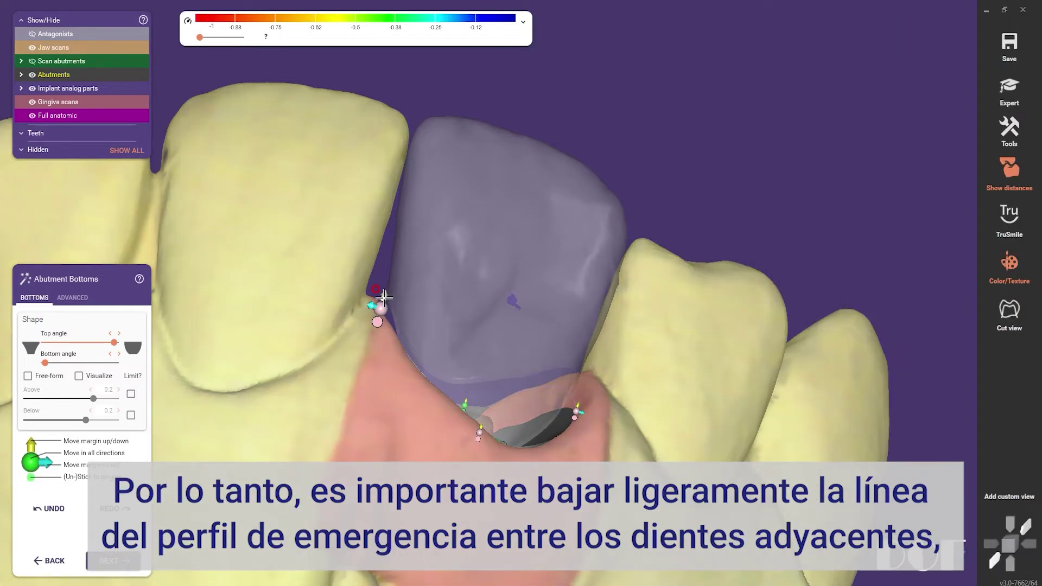
left_click_drag(384, 297, 368, 309)
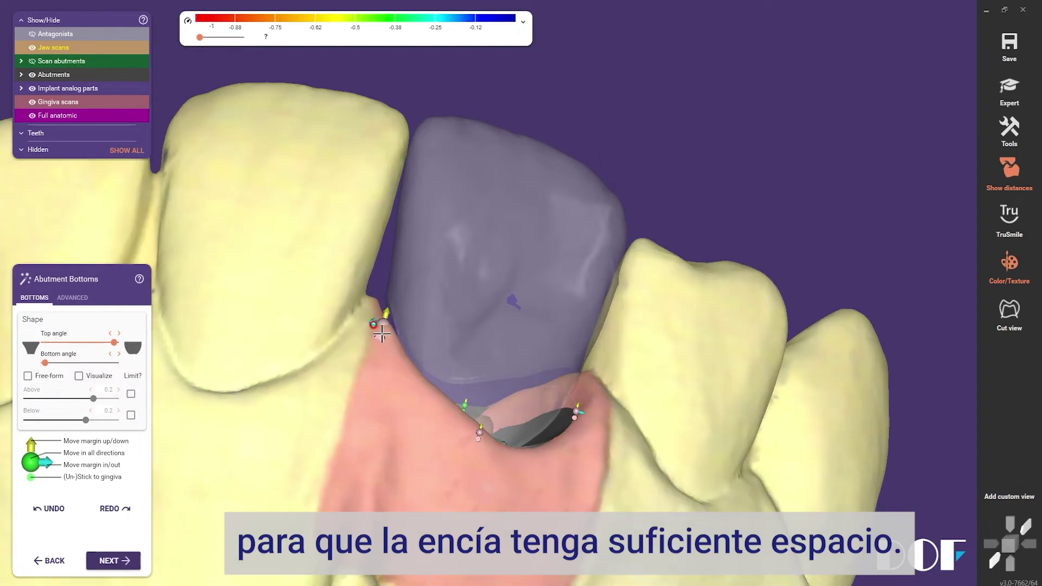
right_click_drag(594, 452, 282, 451)
scroll(281, 451, "down", 5)
right_click_drag(345, 399, 581, 342)
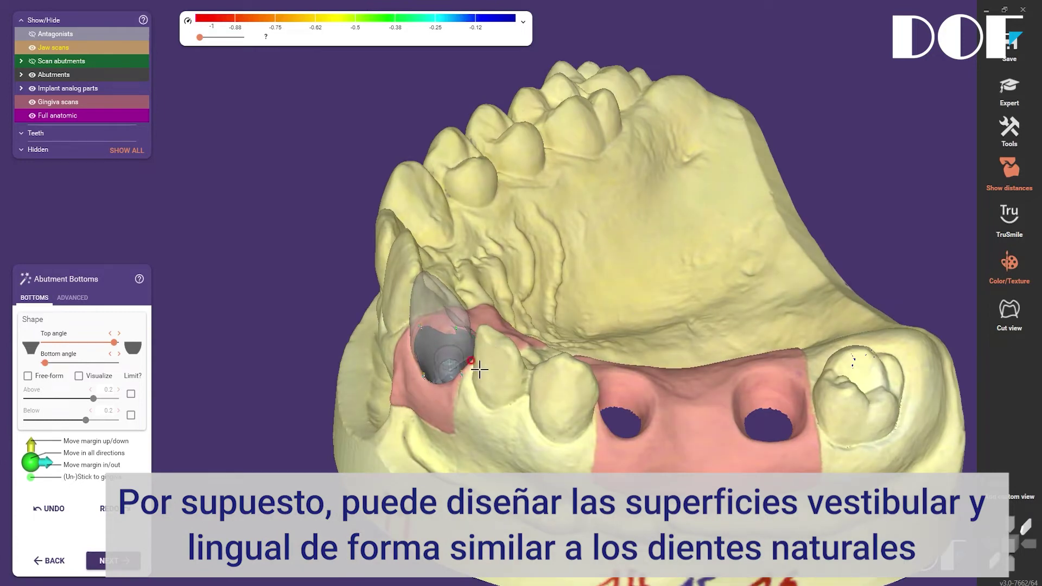
left_click_drag(430, 363, 468, 333)
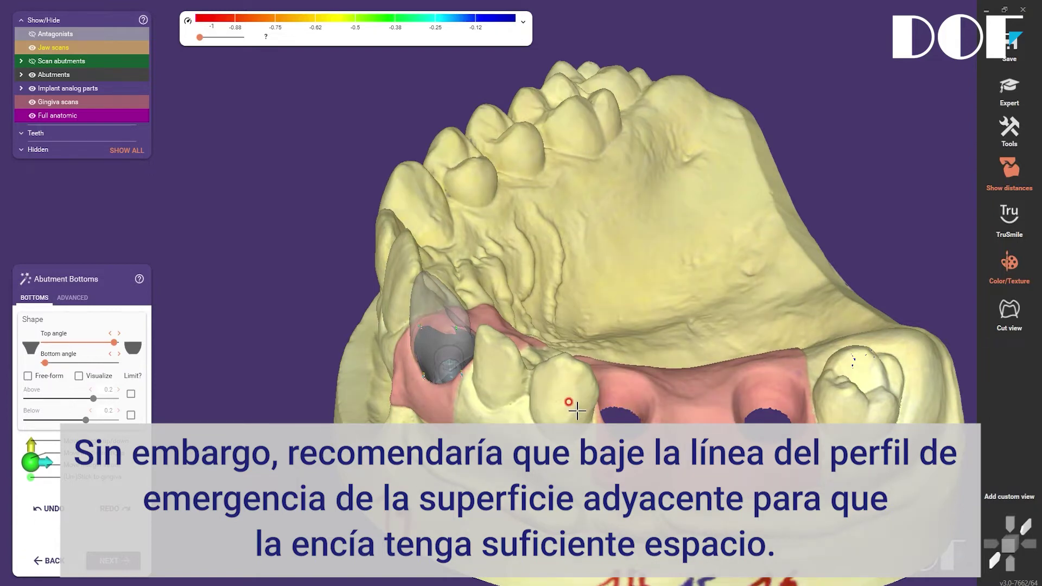
right_click_drag(450, 399, 546, 369)
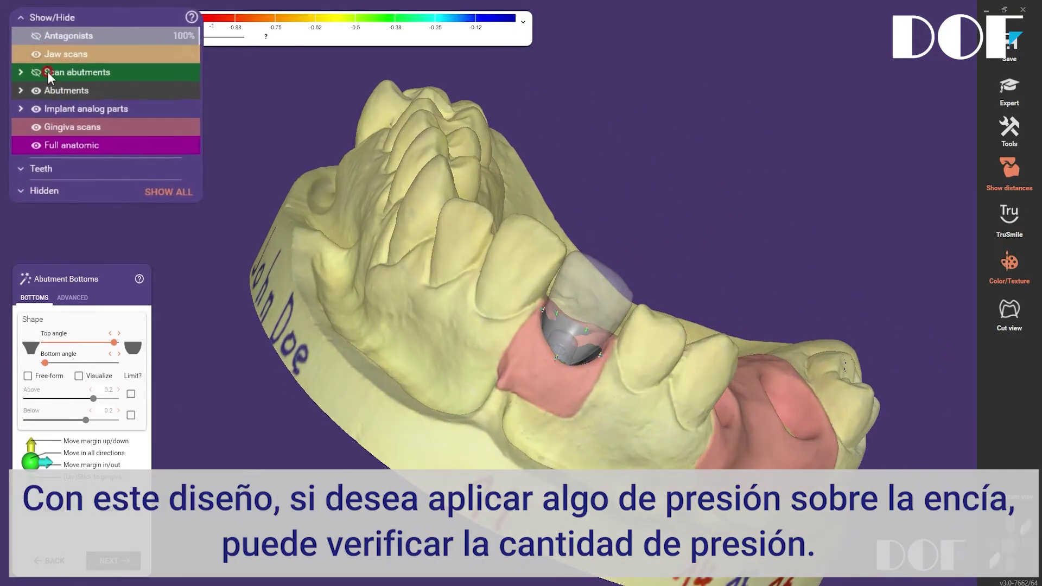
Step: Hide the jaw scans and turn on Visualize to inspect the gingival pressure around the abutment bottom
left_click(35, 53)
right_click_drag(597, 321, 551, 472)
scroll(546, 463, "up", 5)
middle_click_drag(592, 500, 565, 421)
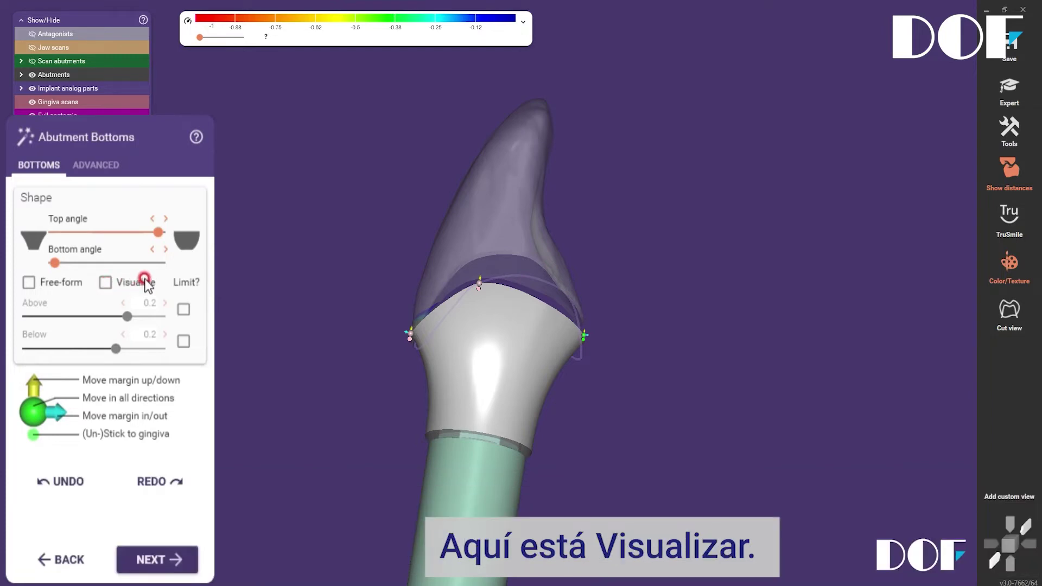
left_click(105, 283)
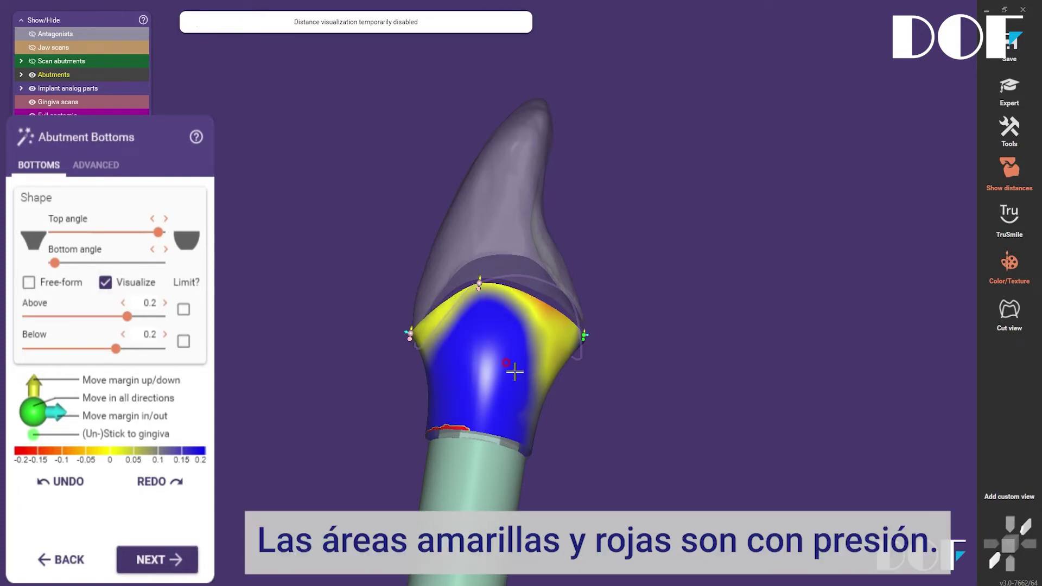
right_click_drag(505, 368, 476, 408)
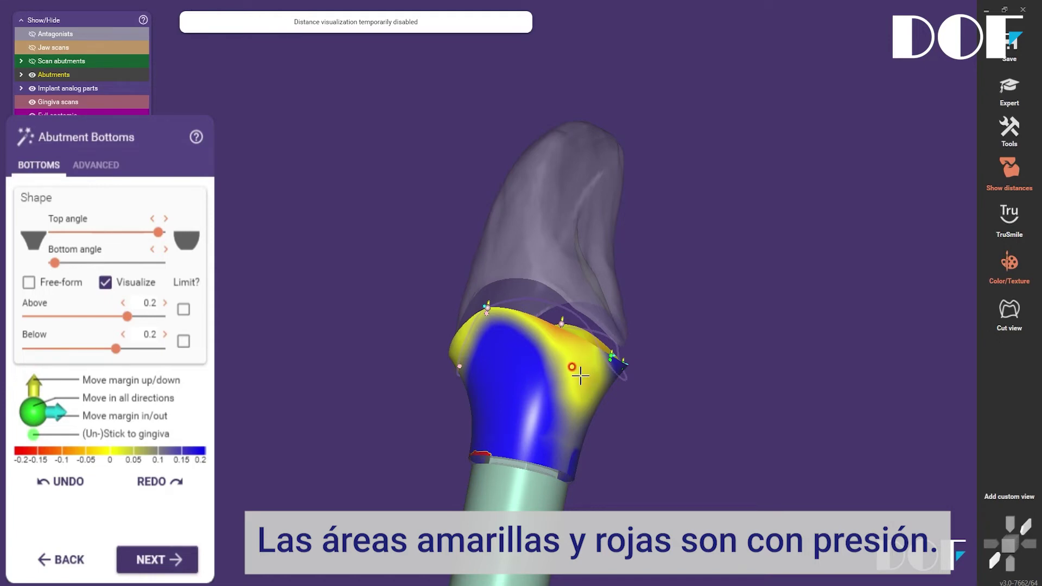
right_click_drag(496, 376, 601, 245)
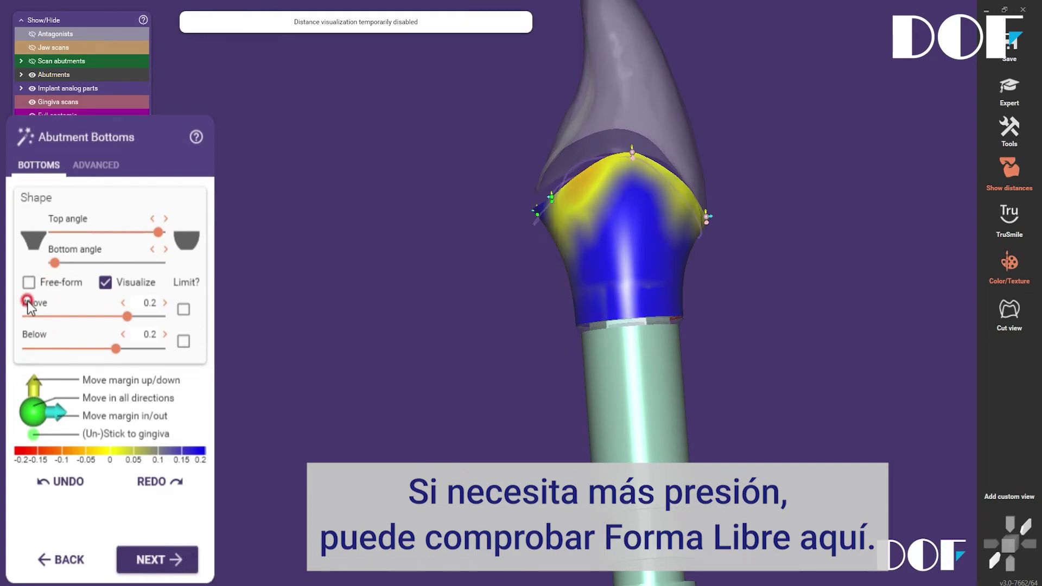
Step: Enable Free-form and add material to the upper part of the abutment's proximal side
left_click(30, 283)
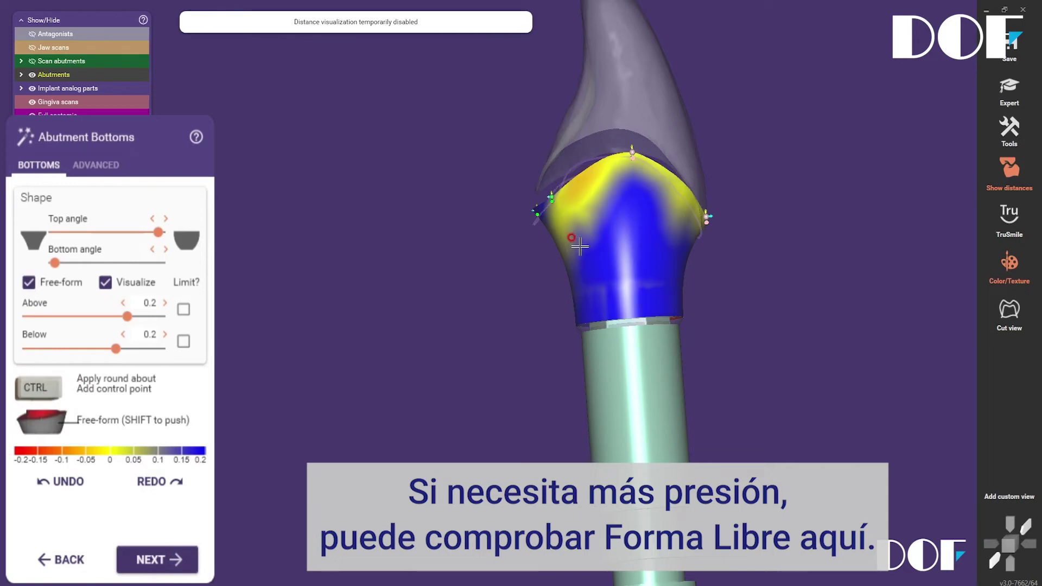
scroll(600, 237, "up", 3)
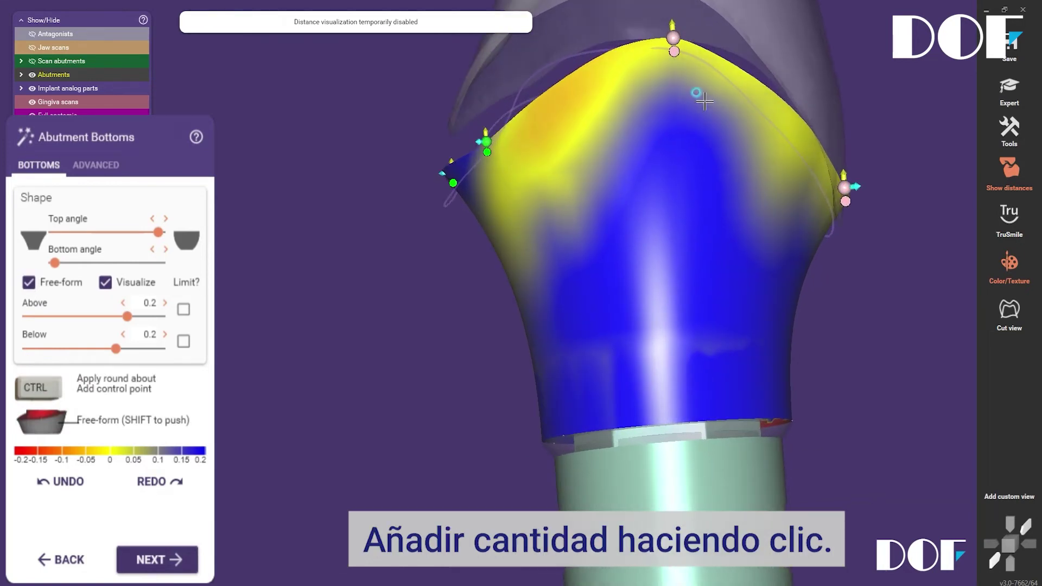
left_click(697, 172)
mouse_move(696, 171)
left_mouse_down()
mouse_move(690, 197)
mouse_move(648, 193)
mouse_move(639, 176)
left_mouse_up()
right_click_drag(682, 226, 322, 343)
scroll(806, 310, "down", 3)
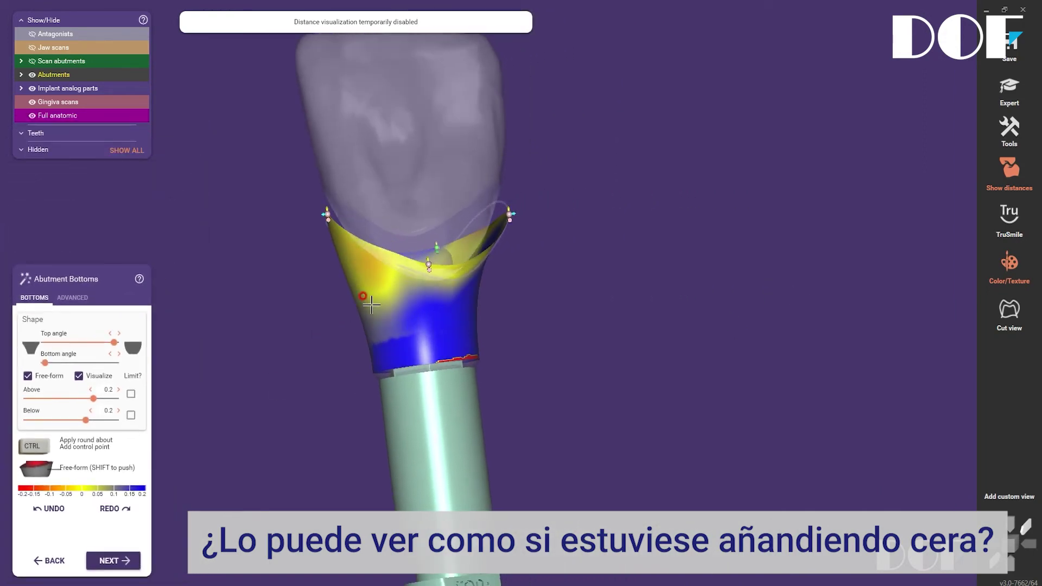
Step: Build up more material over the same proximal side of the abutment to bulge it into a convex shape
scroll(370, 302, "up", 5)
right_click_drag(372, 302, 410, 305)
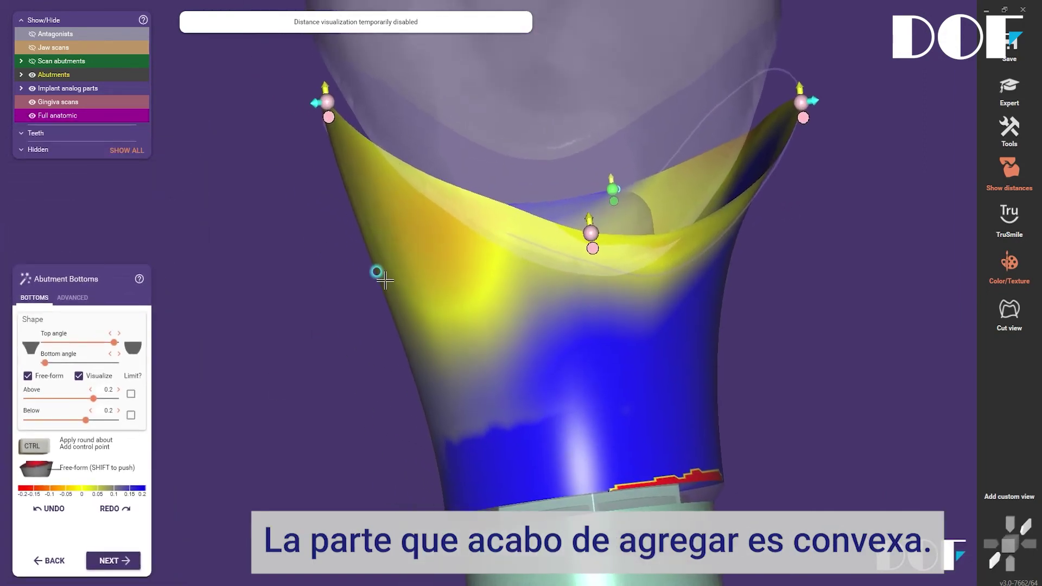
right_click_drag(359, 236, 680, 331)
middle_click_drag(672, 330, 351, 274)
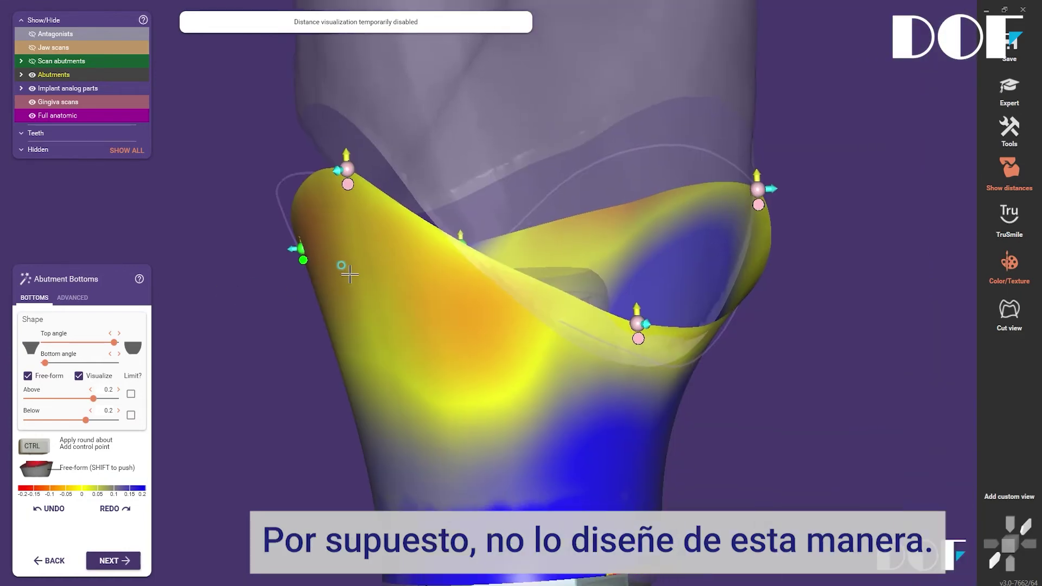
mouse_move(328, 278)
left_mouse_down()
mouse_move(347, 402)
mouse_move(388, 525)
mouse_move(436, 426)
left_mouse_up()
scroll(436, 425, "down", 5)
right_click_drag(461, 400, 343, 383)
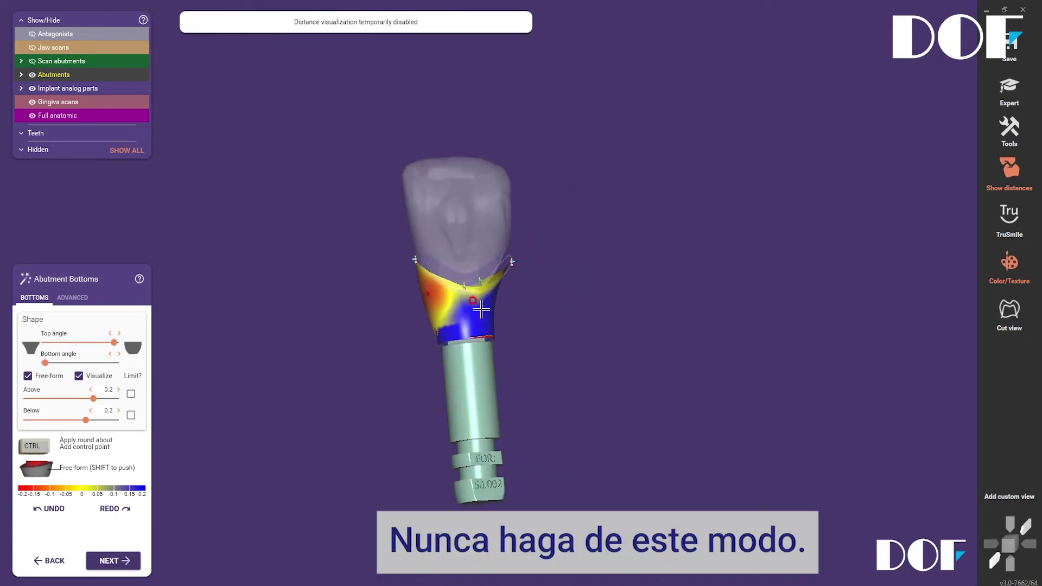
right_click_drag(481, 310, 363, 309)
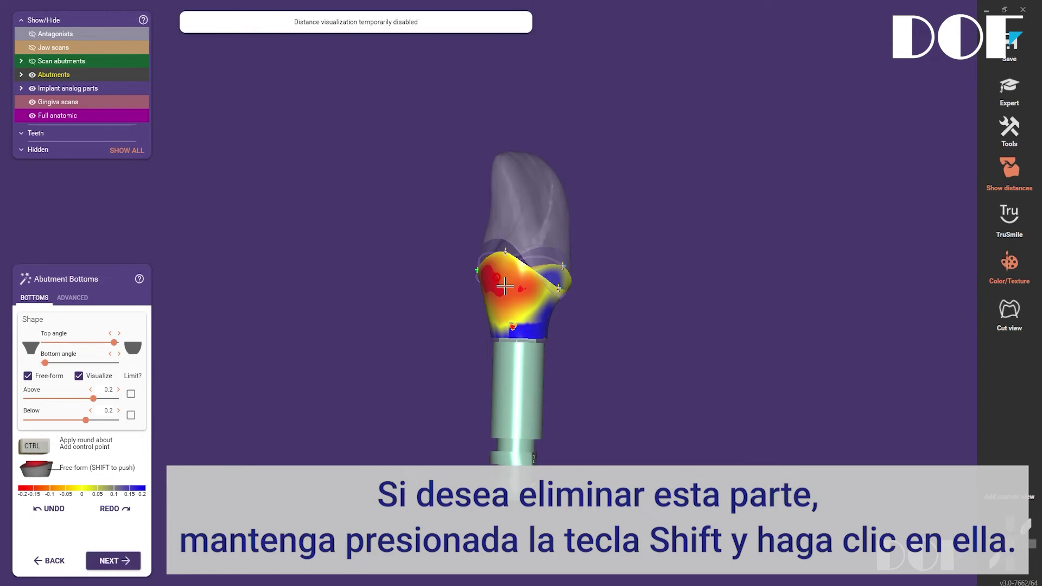
Step: Push in the bulged proximal side of the abutment bottom to remove the excess material pressing on the gingiva
left_click(505, 286, "shift")
left_click(505, 286, "shift")
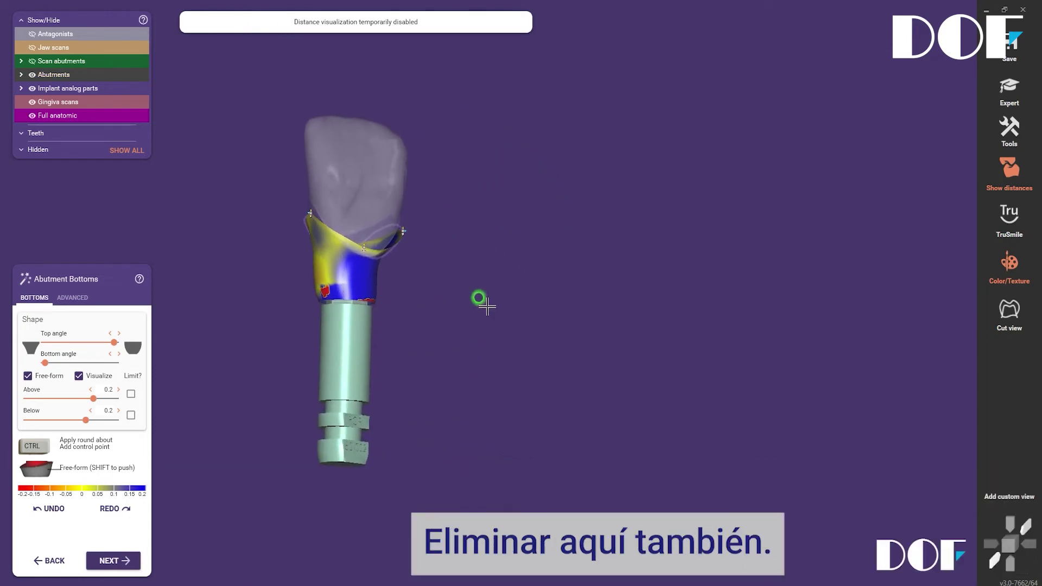
right_click_drag(487, 306, 480, 314)
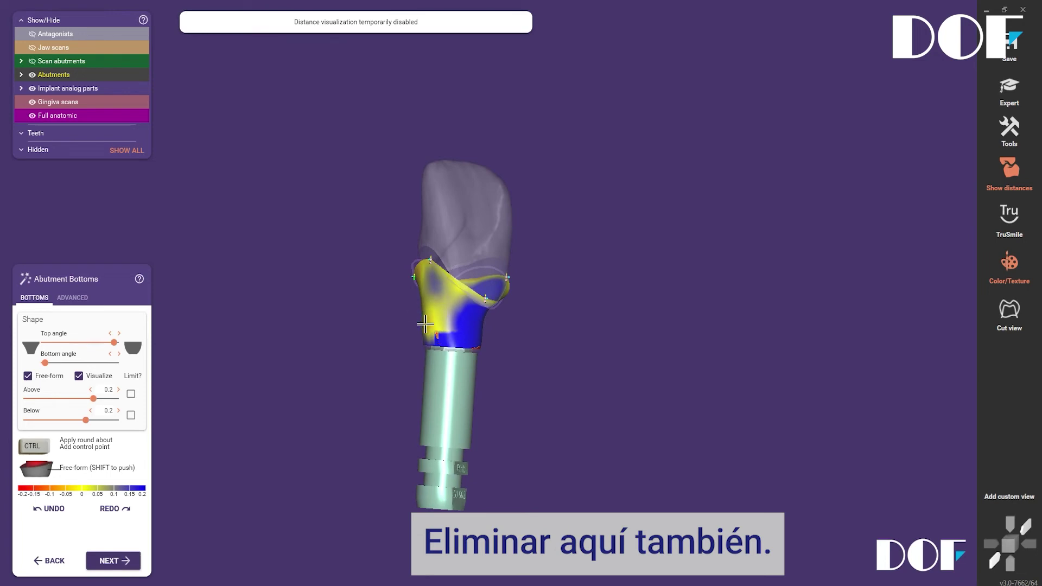
Step: Free-form material onto the low-pressure side of the abutment bottom to apply a little pressure to the gingiva
scroll(429, 324, "up", 5)
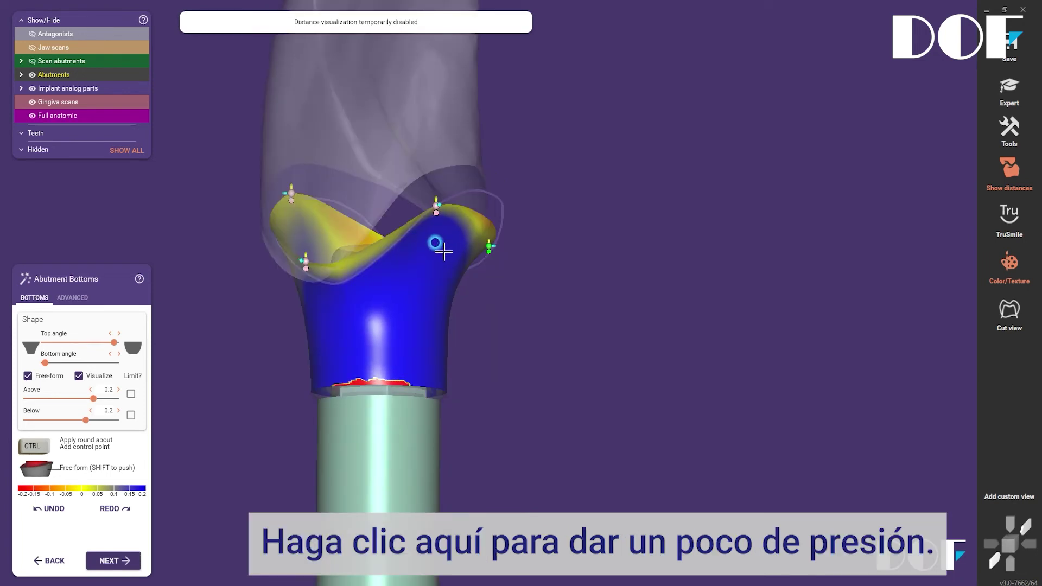
left_click(442, 251)
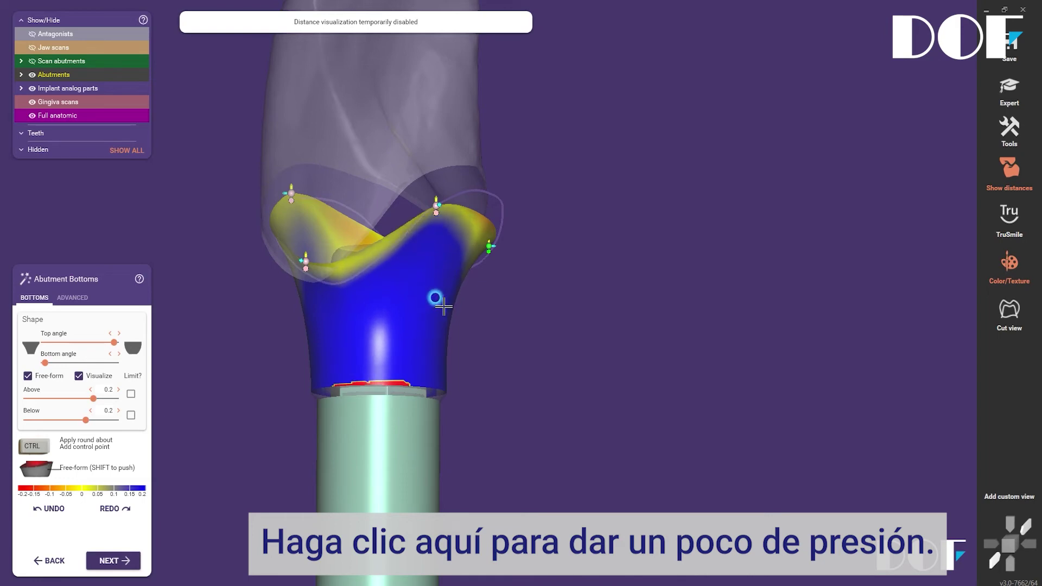
mouse_move(442, 293)
right_mouse_down()
mouse_move(465, 392)
mouse_move(549, 418)
mouse_move(372, 365)
mouse_move(396, 307)
right_mouse_up()
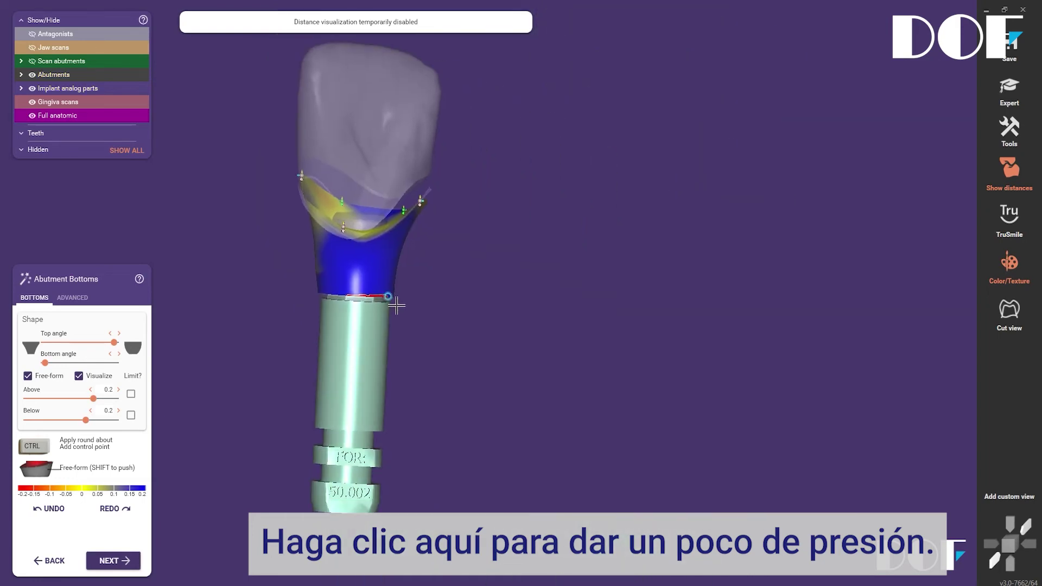
left_click(372, 280)
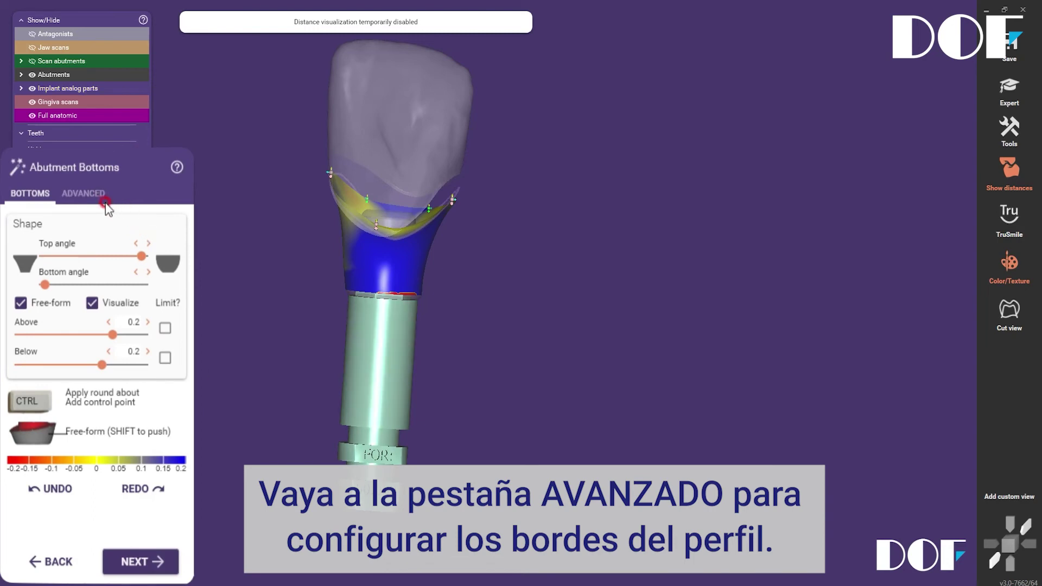
Step: Set the height of the abutment's profile borders to 0.414 mm and examine the margin thickness up close
left_click(83, 193)
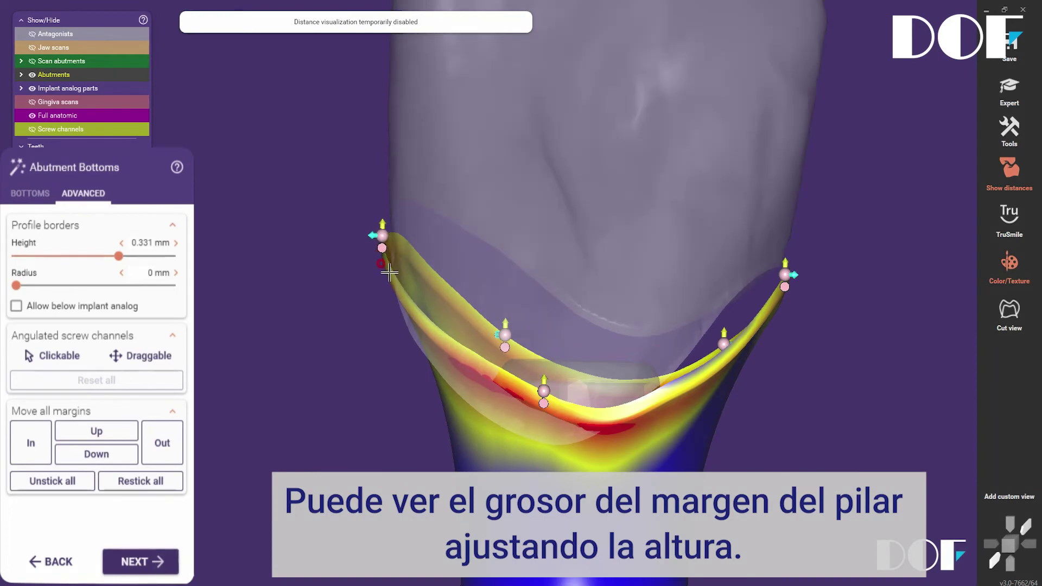
left_click_drag(120, 257, 144, 259)
scroll(386, 277, "up", 3)
scroll(385, 277, "down", 5)
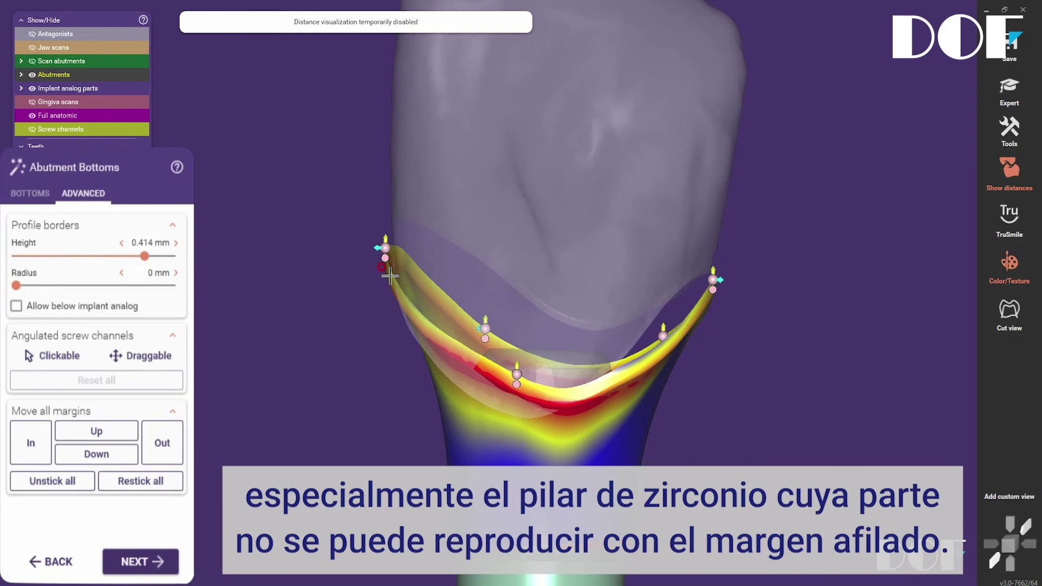
scroll(389, 276, "up", 3)
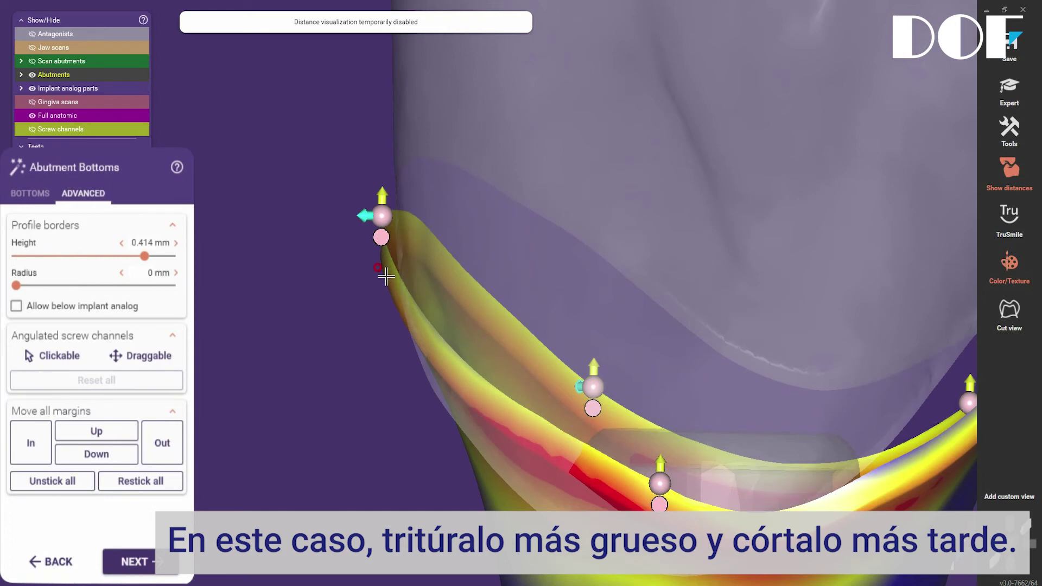
scroll(390, 275, "down", 5)
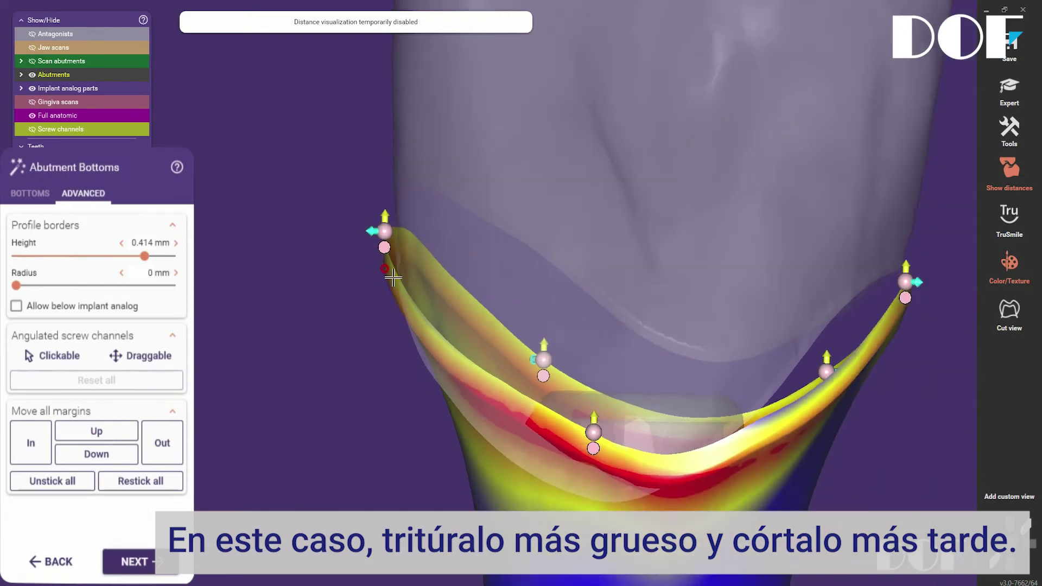
Step: Set the radius of the profile borders to 0.392 mm and examine the lower part of the abutment near the implant analog
left_click_drag(16, 285, 76, 286)
right_click_drag(299, 377, 279, 239)
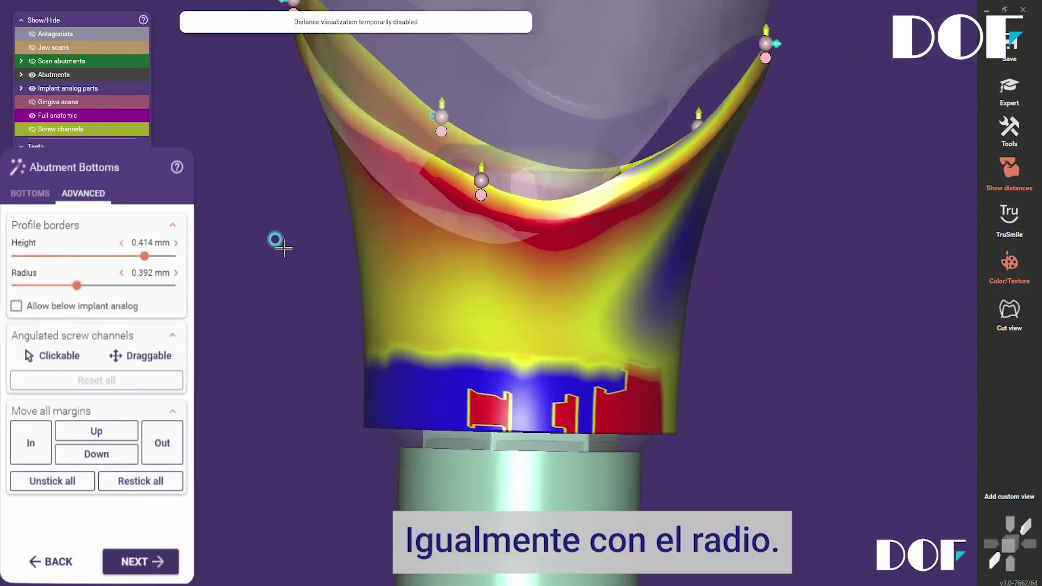
scroll(457, 375, "up", 5)
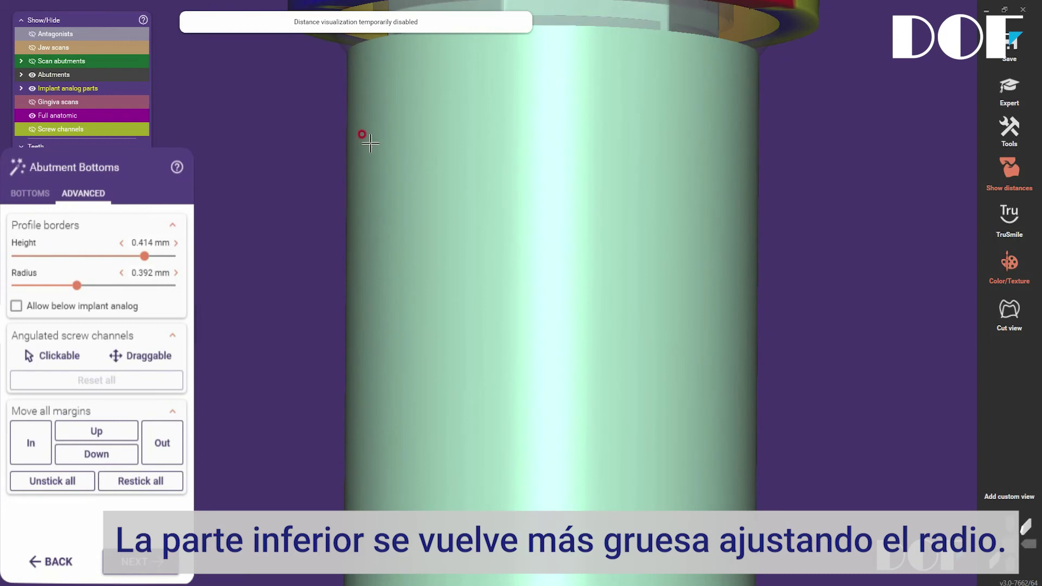
right_click_drag(360, 132, 356, 429)
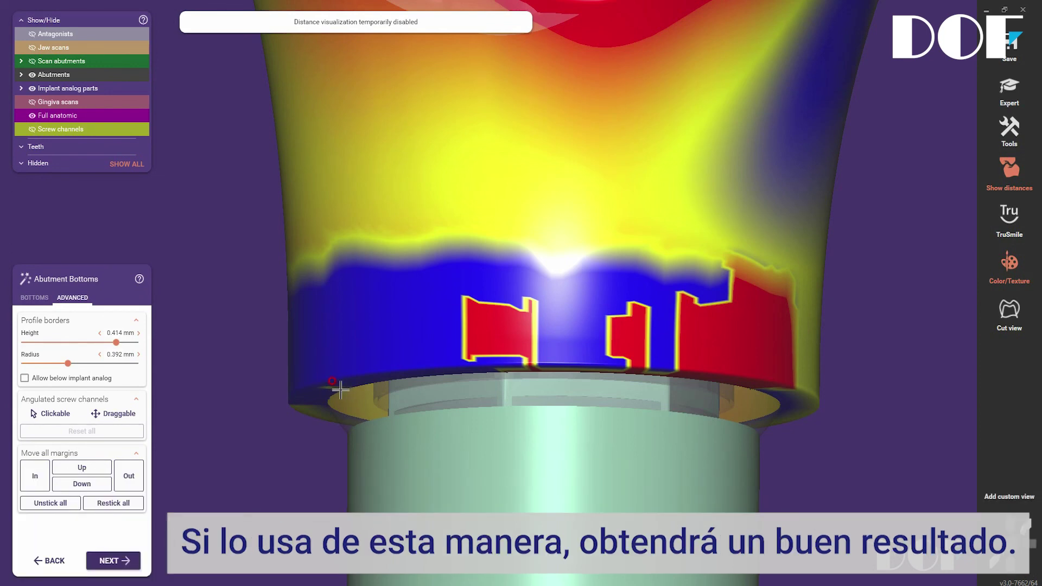
scroll(347, 373, "down", 2)
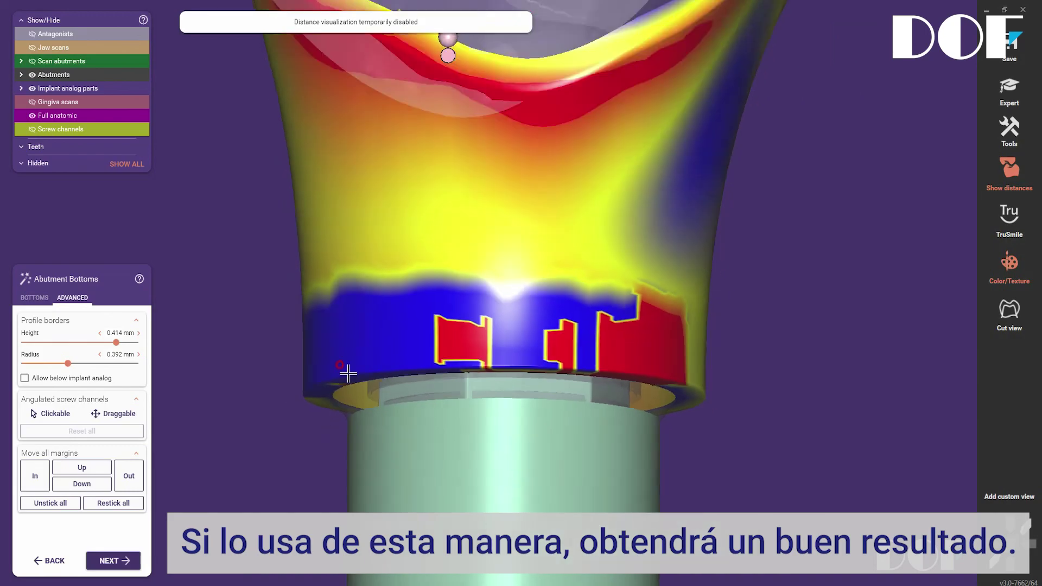